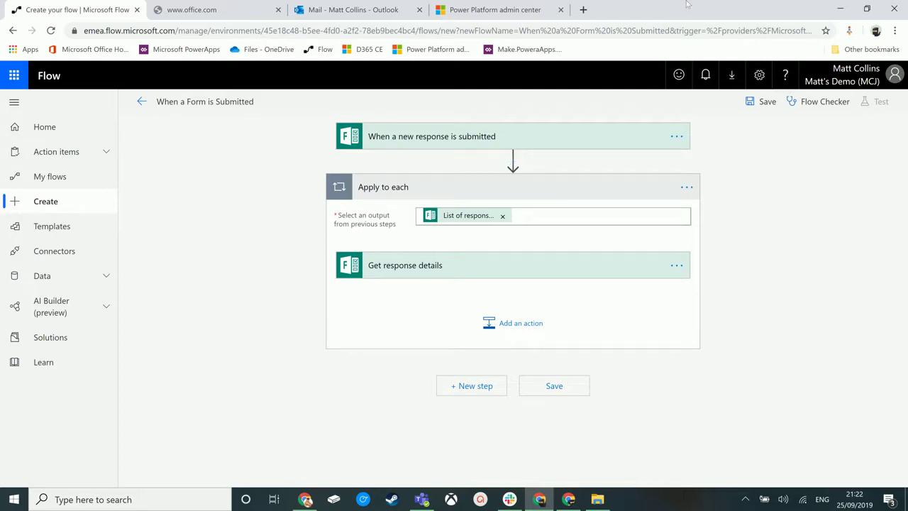
# Step: Expand the form trigger and Get response details cards, then add a new action inside Apply to each
pyautogui.click(532, 142)
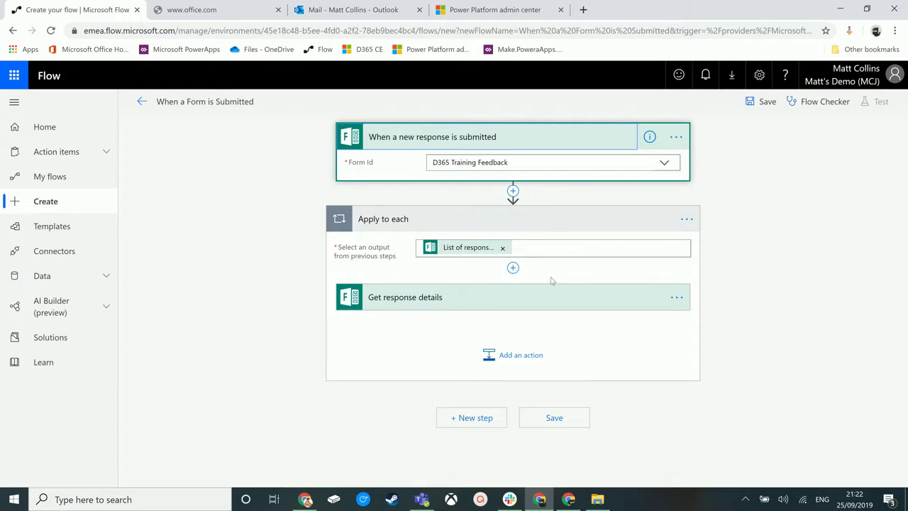
pyautogui.click(441, 298)
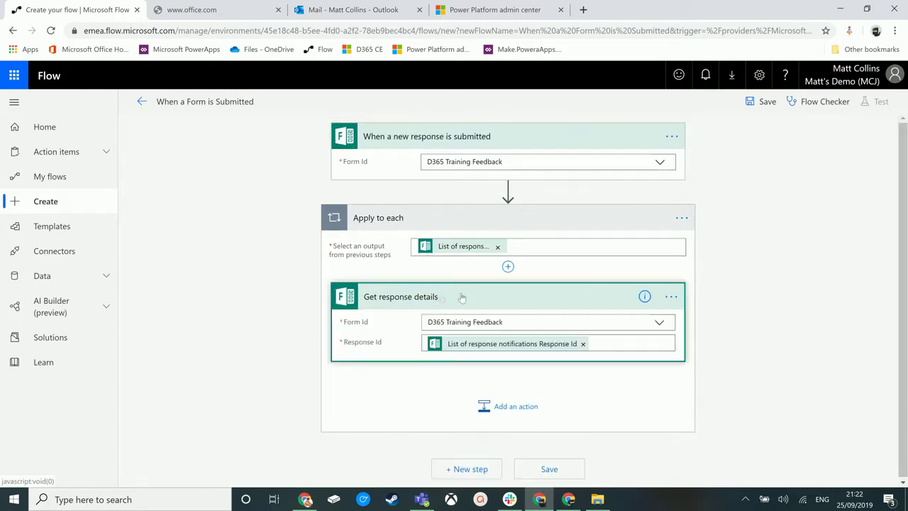
pyautogui.click(505, 407)
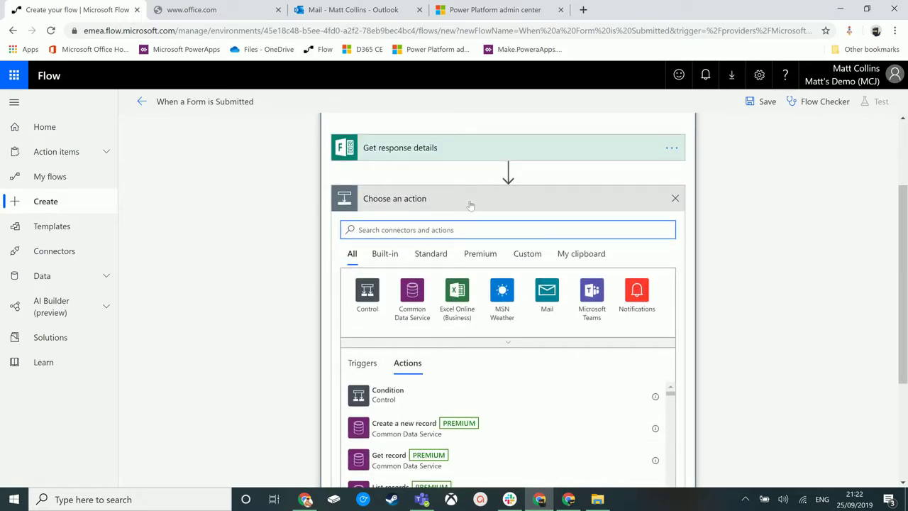
# Step: Insert a Control Switch step whose On value is the 'Who was your trainer?' dynamic answer
pyautogui.click(368, 294)
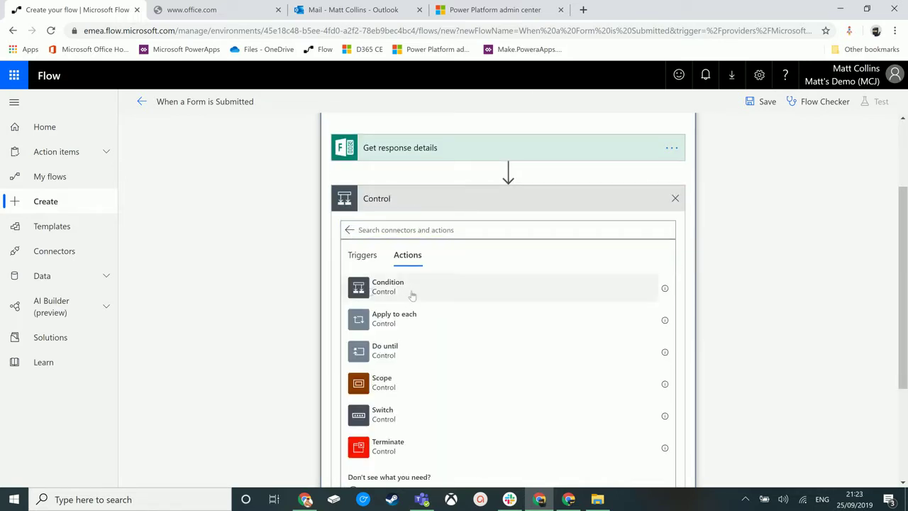
pyautogui.click(412, 416)
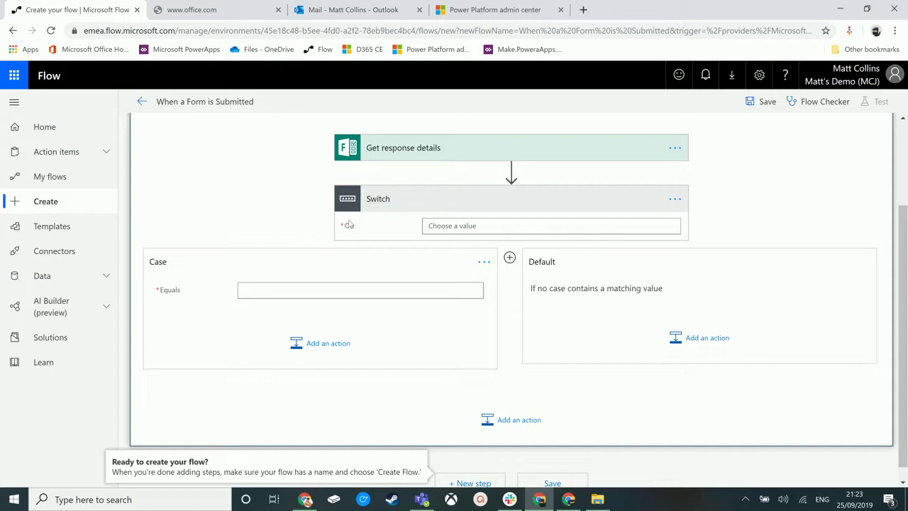
pyautogui.click(462, 225)
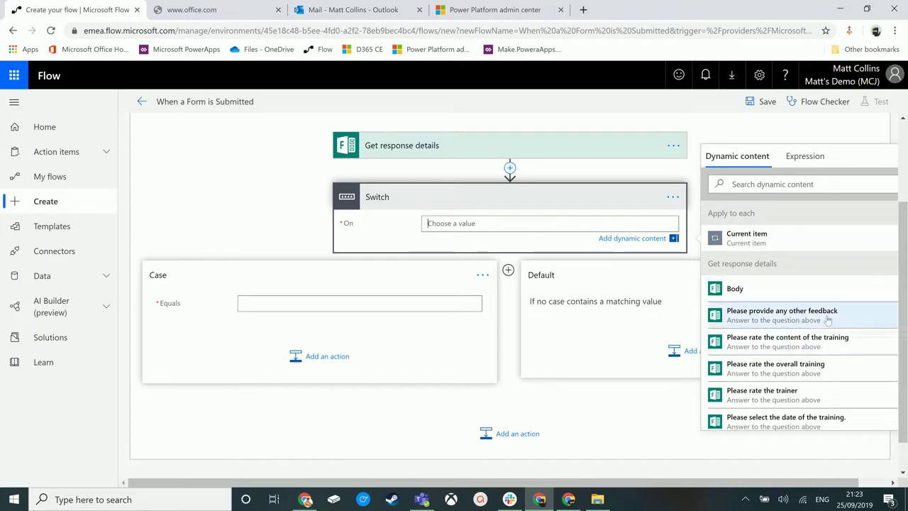
pyautogui.scroll(-2, 827, 320)
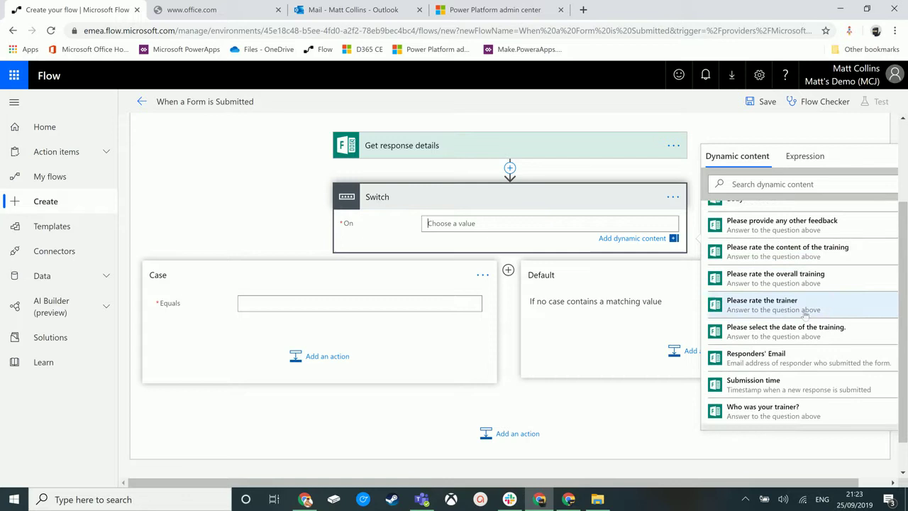
pyautogui.scroll(-1, 805, 316)
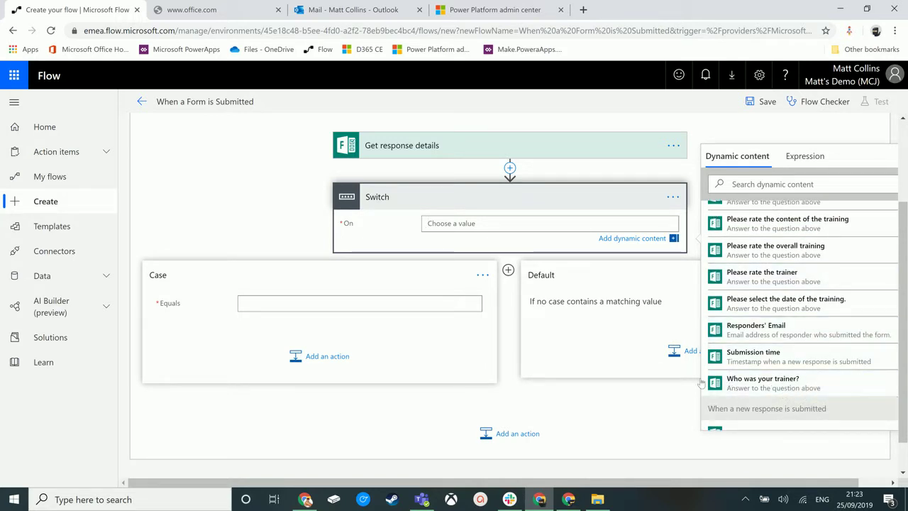
pyautogui.click(762, 383)
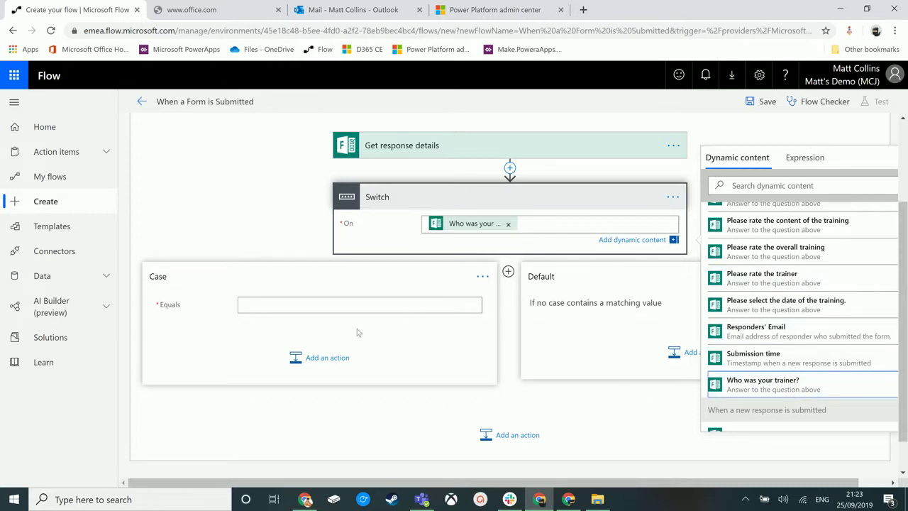
pyautogui.click(265, 268)
pyautogui.scroll(2, 431, 252)
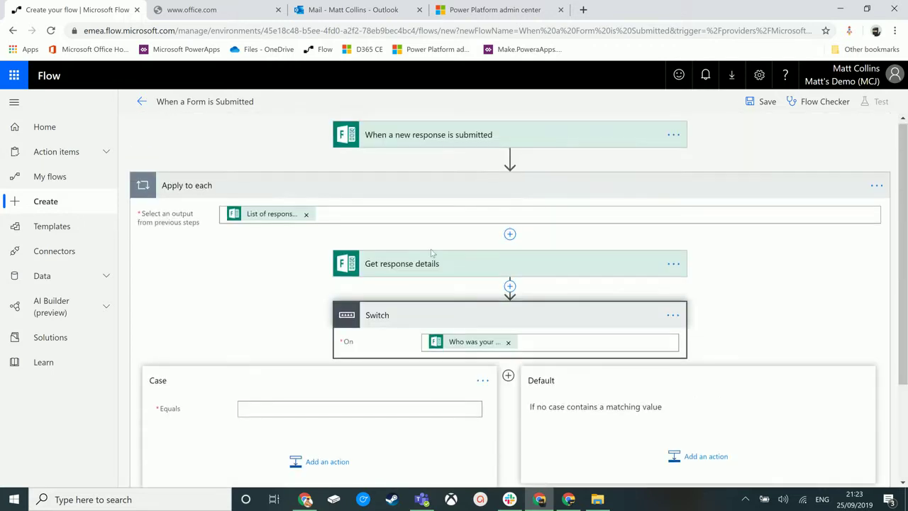
pyautogui.scroll(-1, 509, 286)
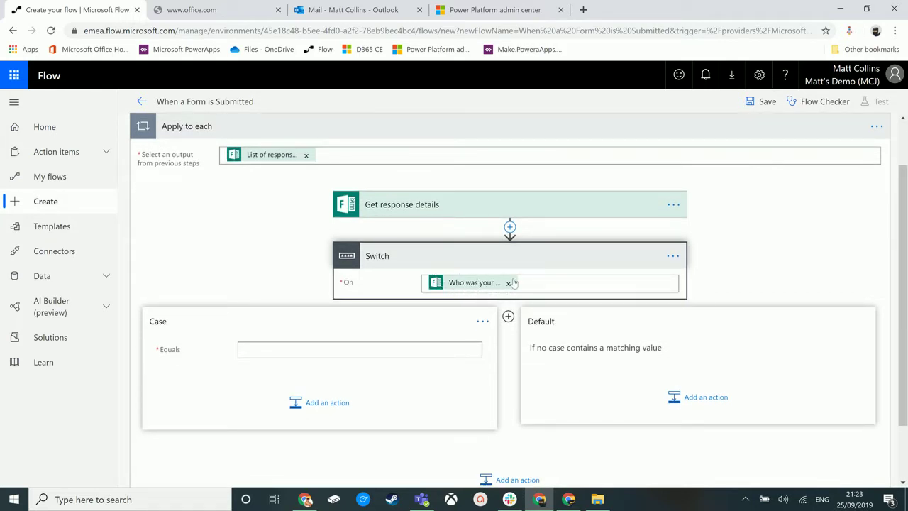
# Step: Set the first case to equal the first trainer's name and add an Outlook.com Send an email action
pyautogui.click(253, 350)
pyautogui.click(314, 406)
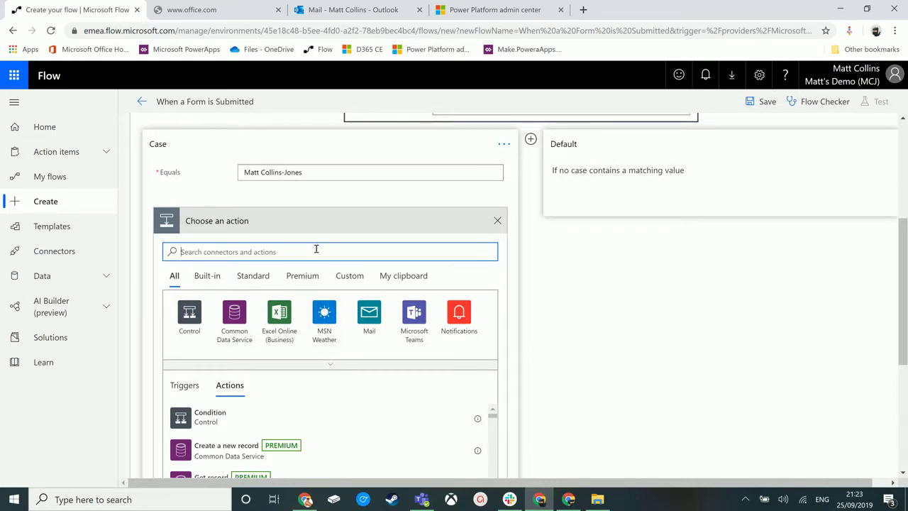
pyautogui.write('email')
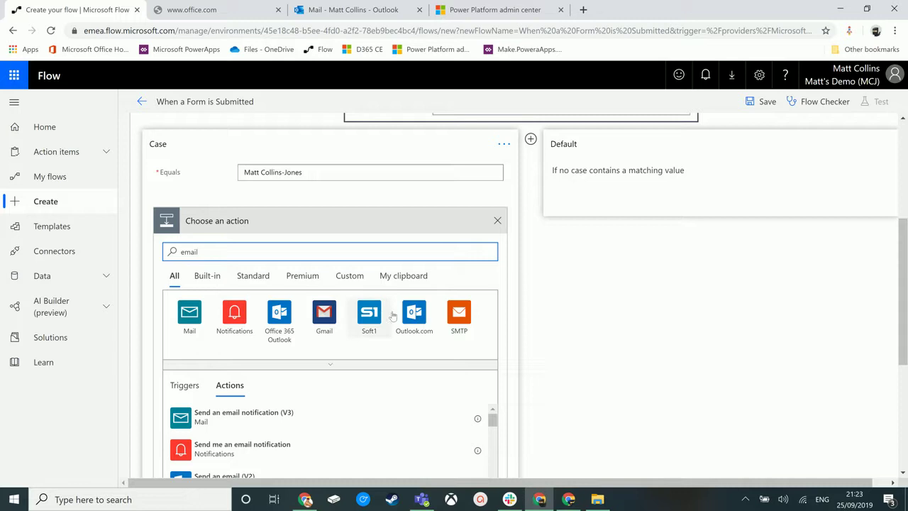
pyautogui.click(416, 313)
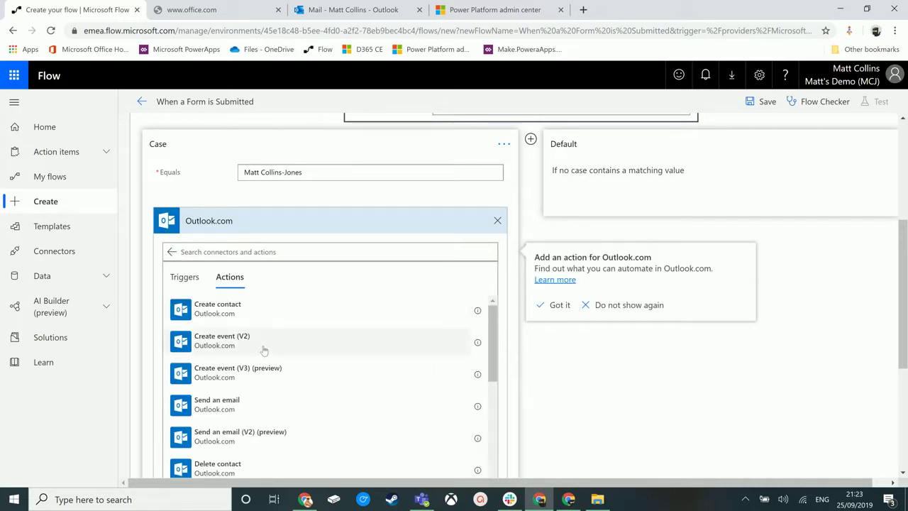
pyautogui.scroll(-1, 264, 354)
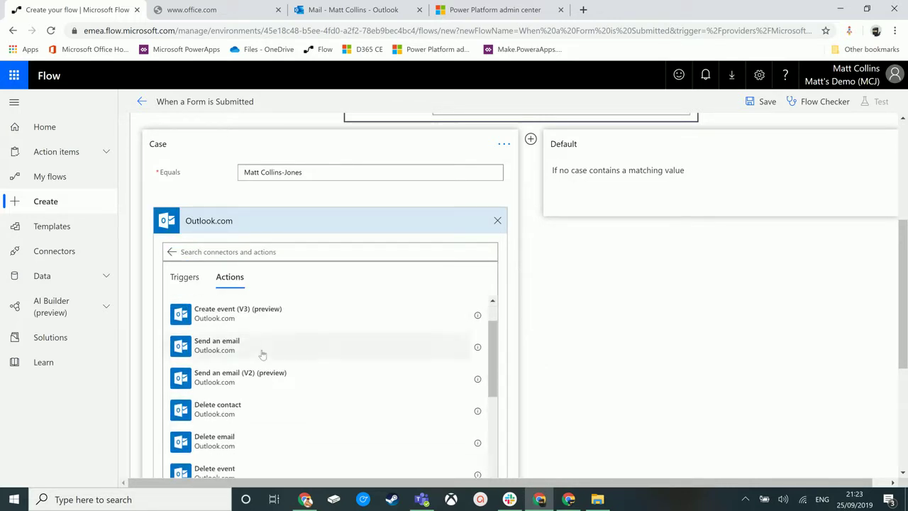
pyautogui.click(280, 377)
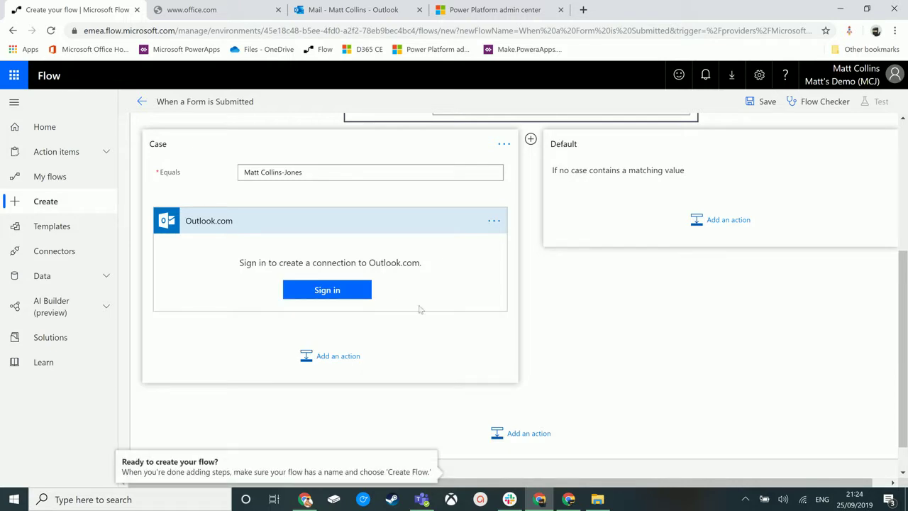
pyautogui.scroll(1, 627, 340)
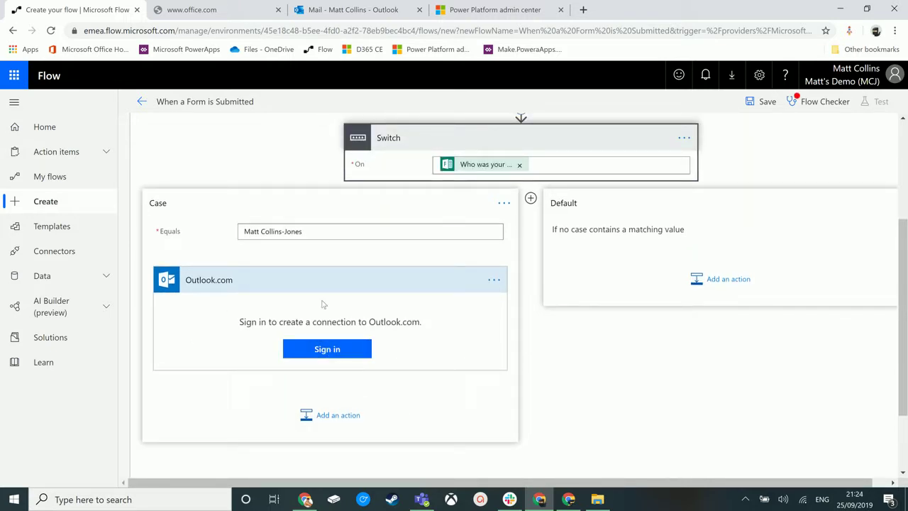
pyautogui.click(327, 352)
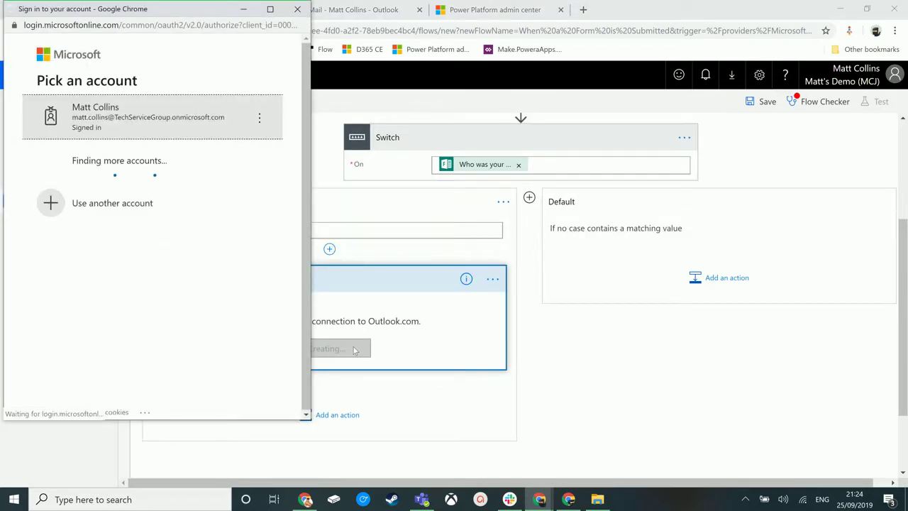
pyautogui.click(171, 122)
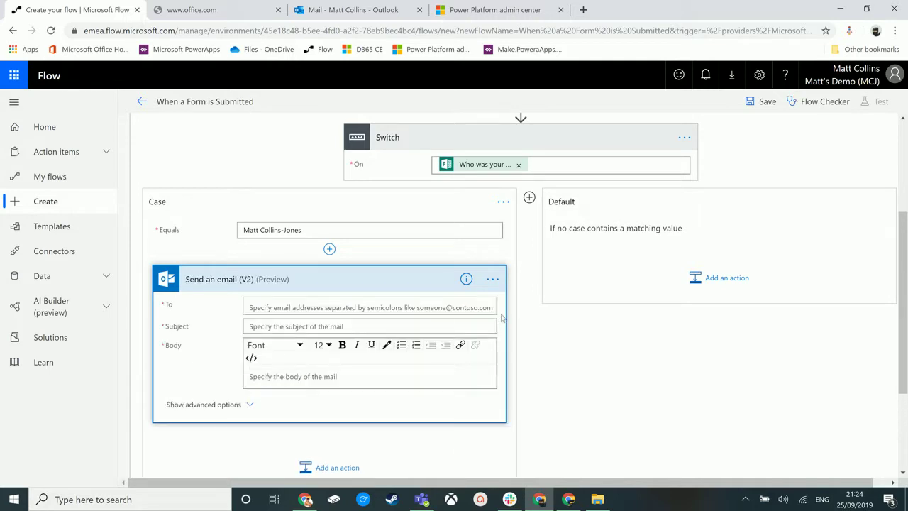
pyautogui.click(338, 309)
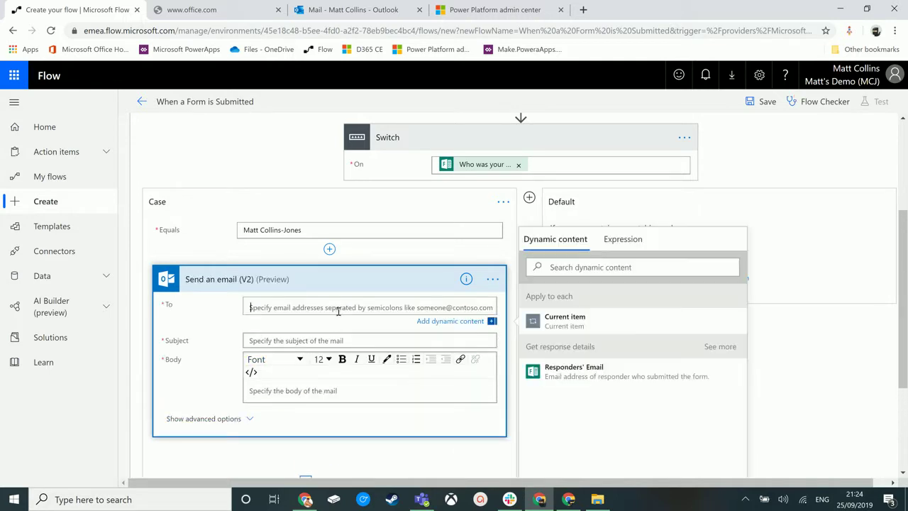
pyautogui.click(821, 401)
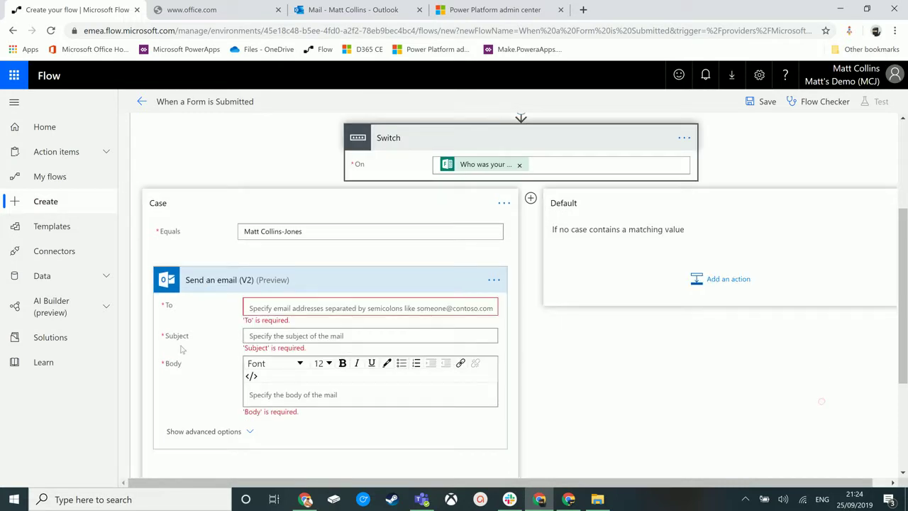
pyautogui.click(295, 393)
pyautogui.scroll(-2, 654, 363)
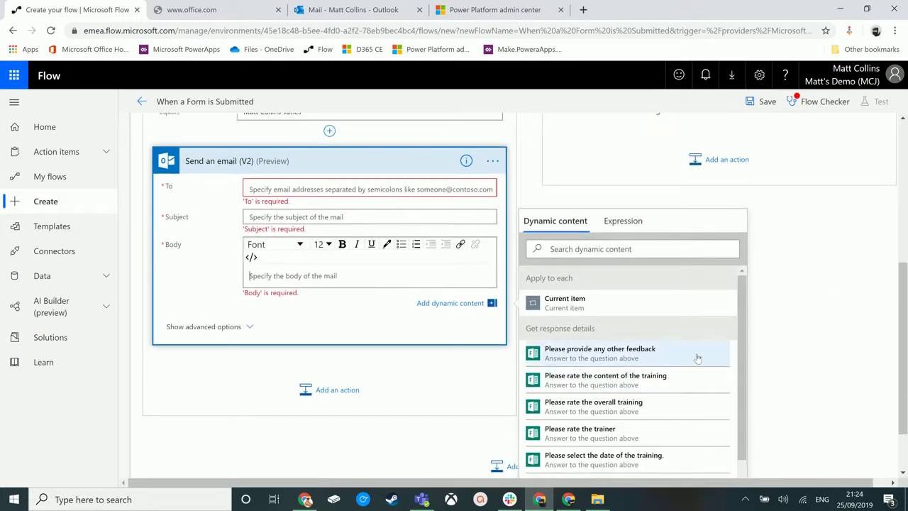
pyautogui.scroll(-1, 738, 340)
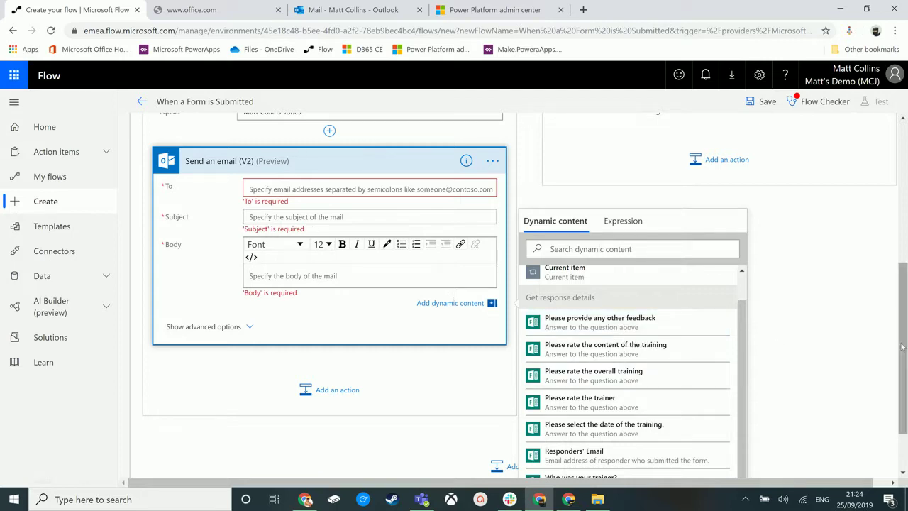
pyautogui.moveTo(901, 337); pyautogui.dragTo(449, 258)
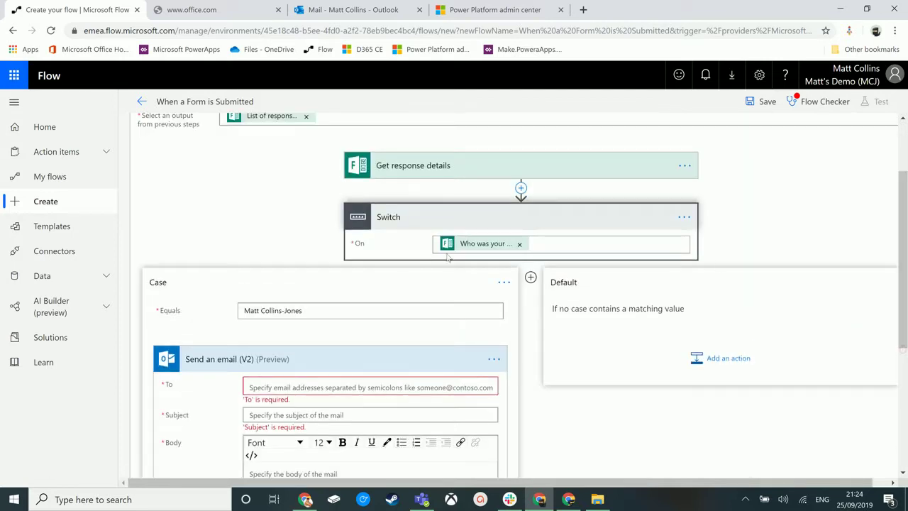
# Step: Add a second case to the Switch whose Equals value is the second trainer's name
pyautogui.click(530, 277)
pyautogui.moveTo(537, 483); pyautogui.dragTo(640, 494)
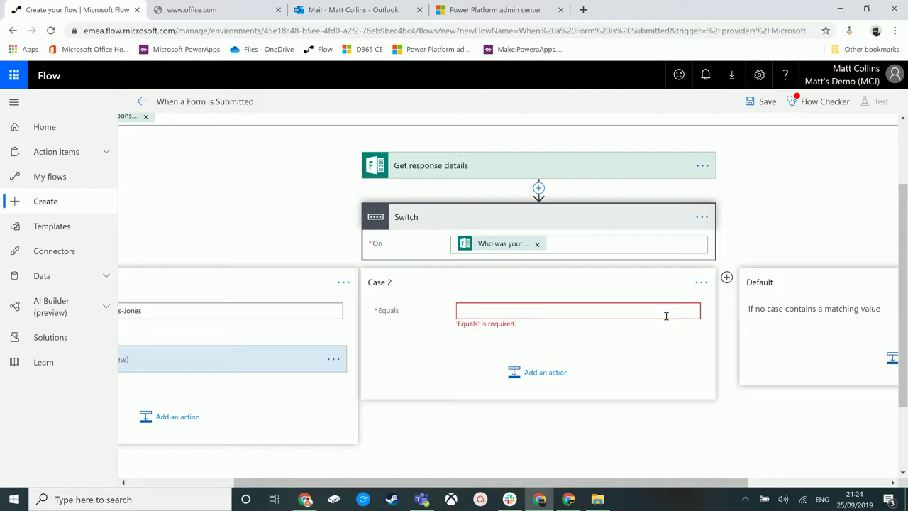
pyautogui.write('Fred Fli')
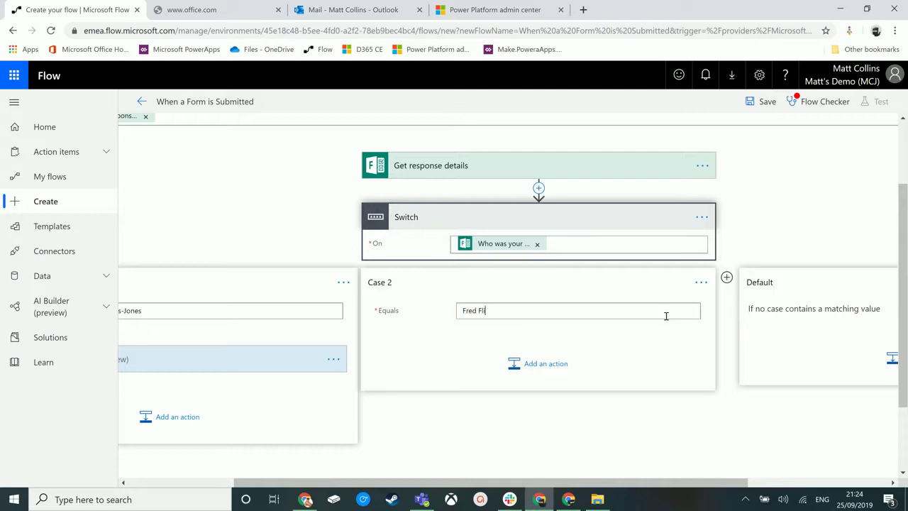
pyautogui.write('ntstone')
# Step: Give that case an Office 365 Outlook Send an email (V2) action and begin filling its recipient and body
pyautogui.click(551, 376)
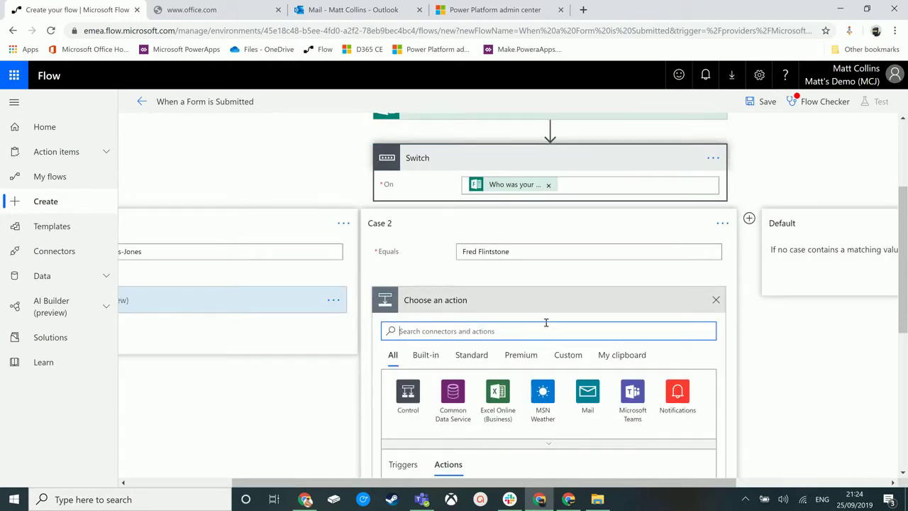
pyautogui.write('email')
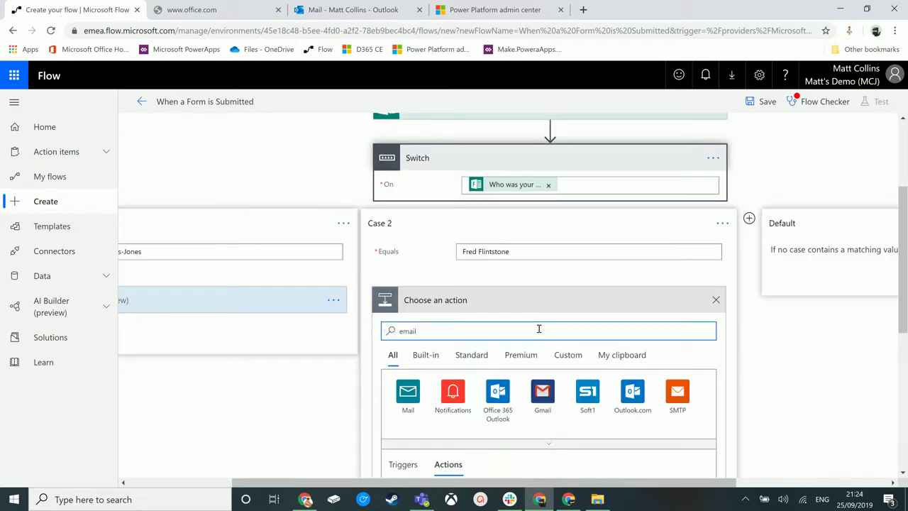
pyautogui.click(508, 397)
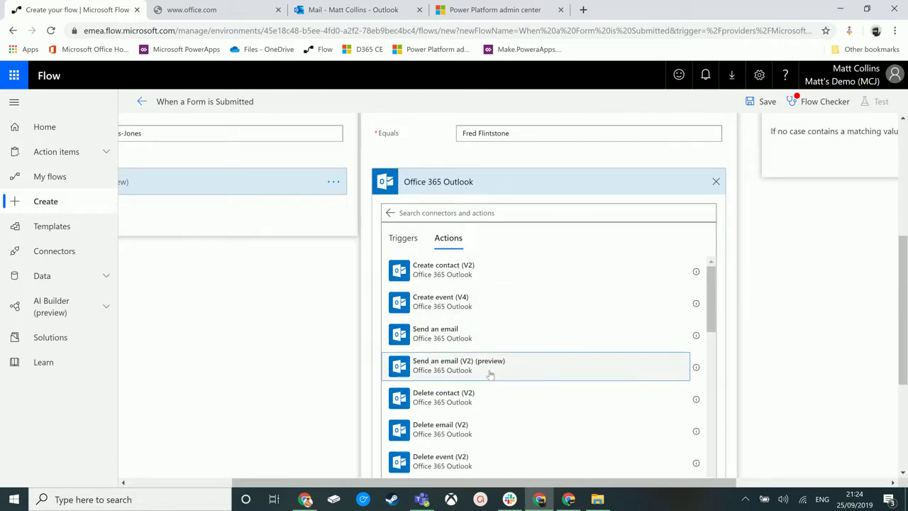
pyautogui.click(488, 371)
pyautogui.click(521, 268)
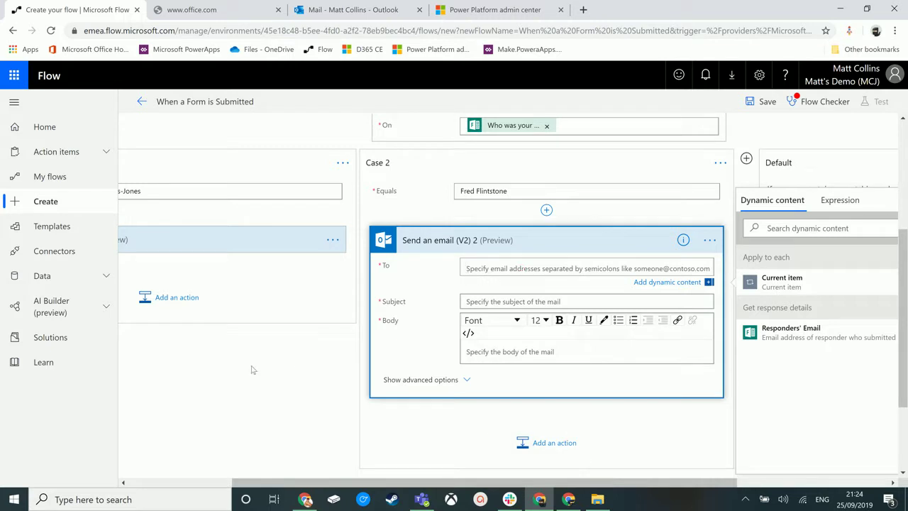
pyautogui.click(519, 352)
pyautogui.scroll(2, 358, 282)
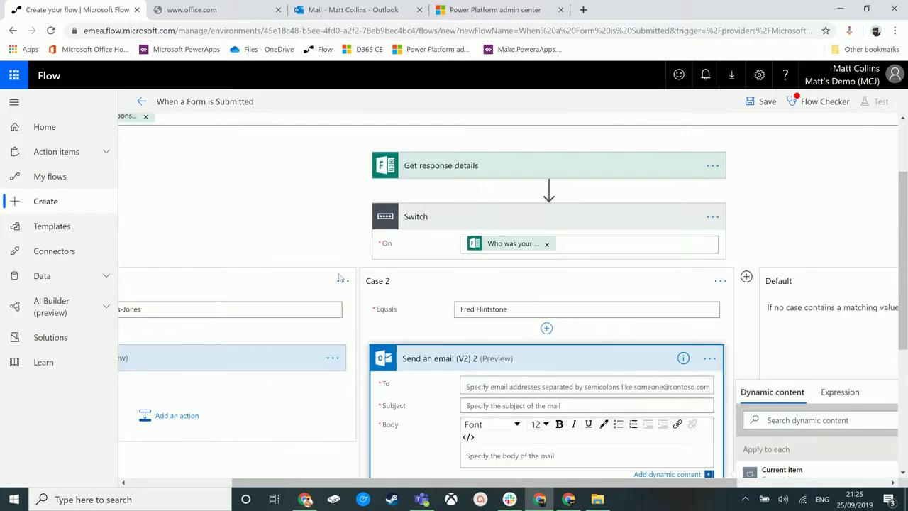
pyautogui.moveTo(425, 485); pyautogui.dragTo(617, 504)
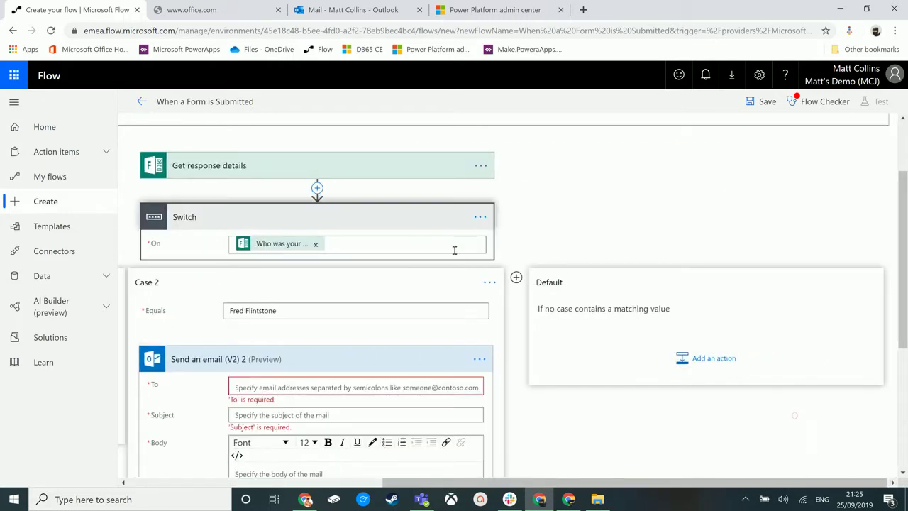
pyautogui.click(773, 421)
pyautogui.moveTo(679, 486); pyautogui.dragTo(419, 487)
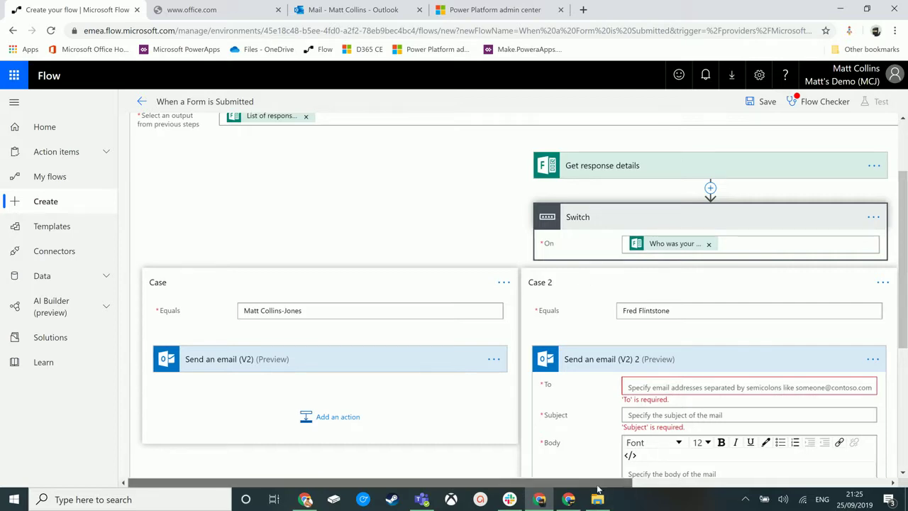
pyautogui.moveTo(581, 483); pyautogui.dragTo(665, 476)
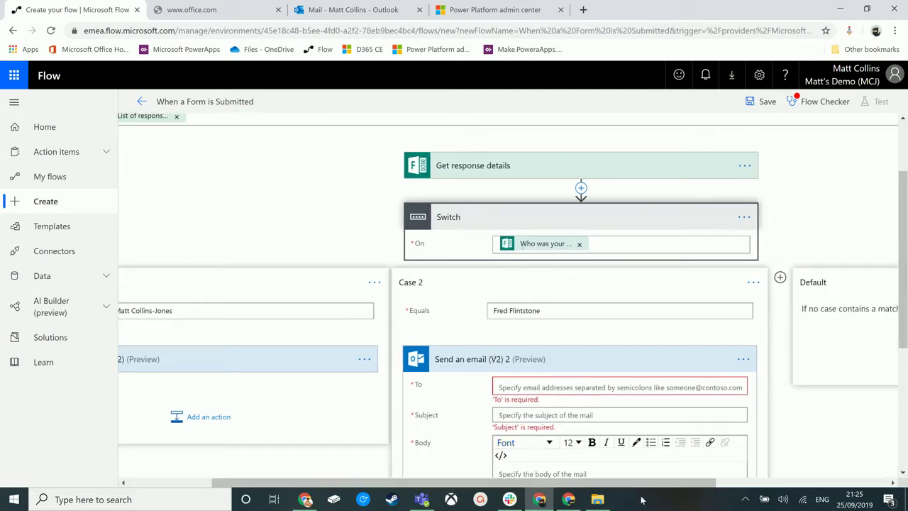
pyautogui.moveTo(627, 487); pyautogui.dragTo(798, 488)
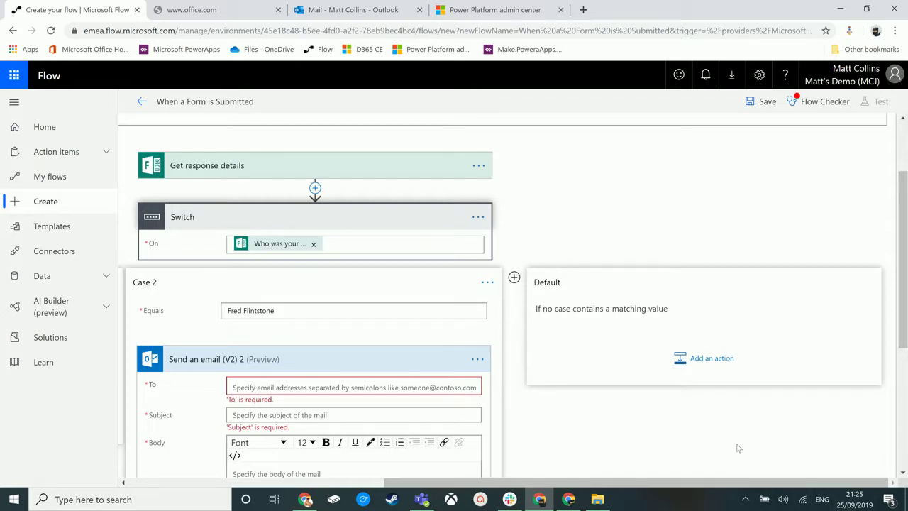
pyautogui.moveTo(653, 483); pyautogui.dragTo(392, 498)
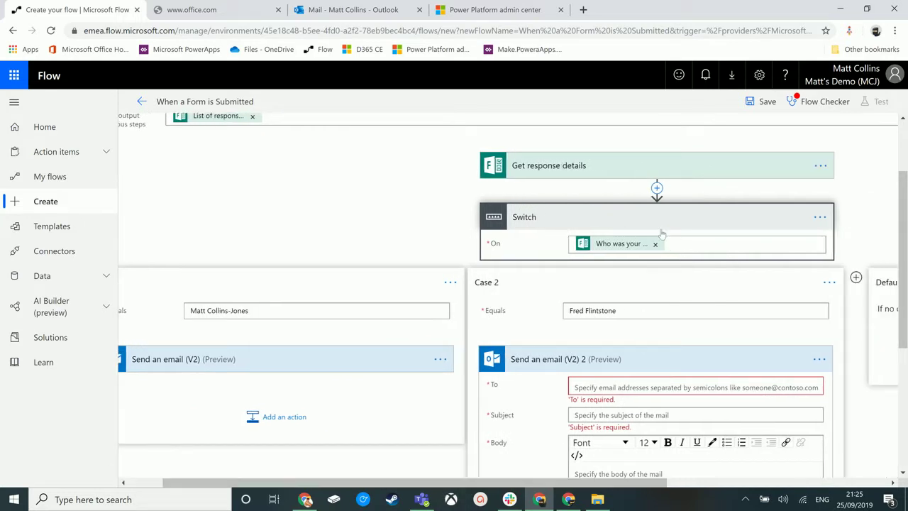